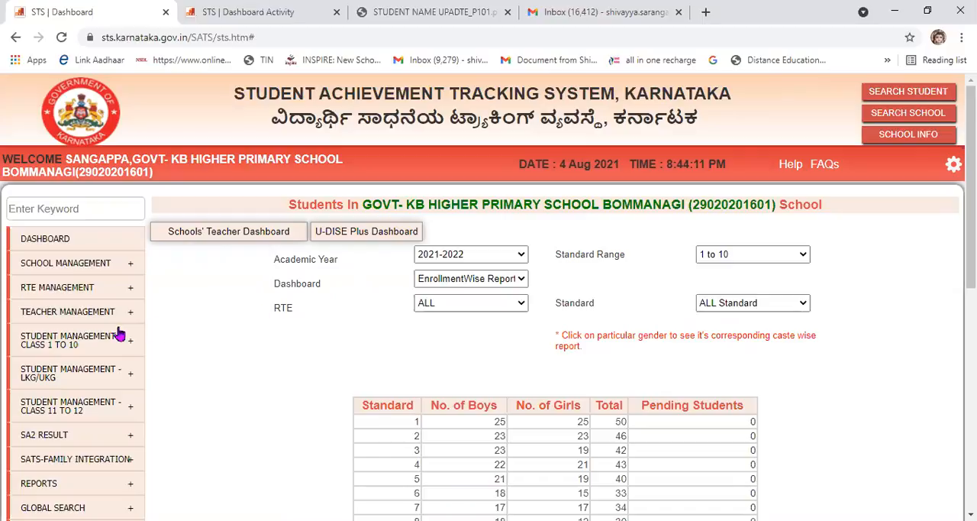
Open the Update Student Detail page from the admission details of student management for classes 1 to 10.
mouse_move(103, 340)
scroll(103, 340, down, 1)
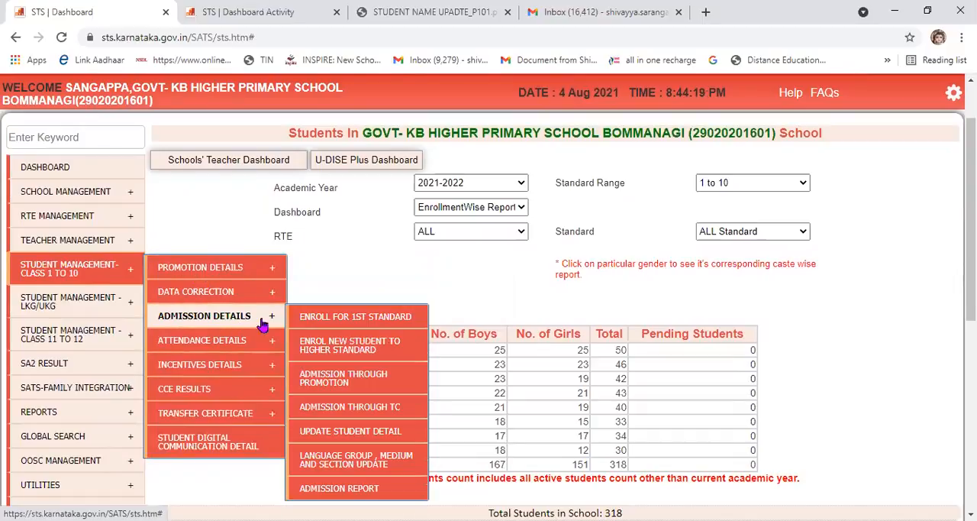
click(347, 433)
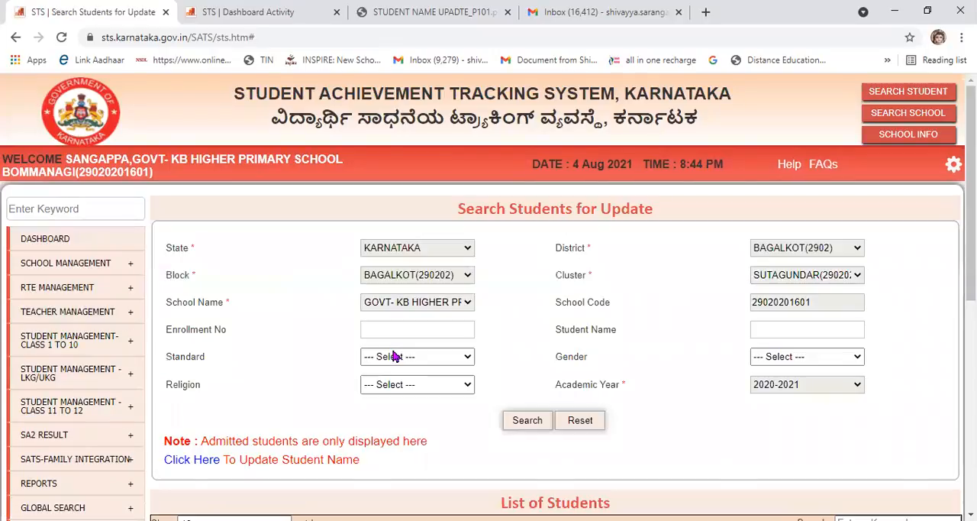
Search for the student by enrollment number and open the student's record for updating.
click(385, 329)
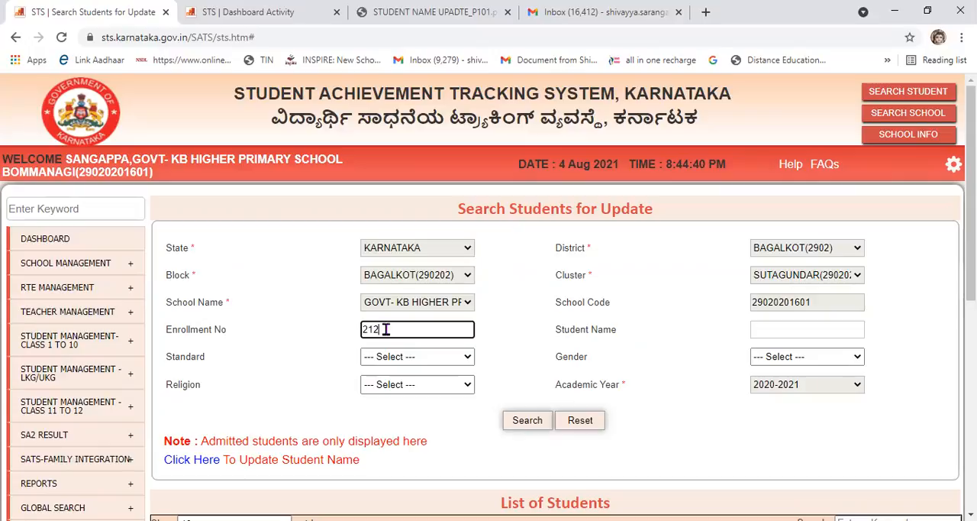
text(00)
click(513, 420)
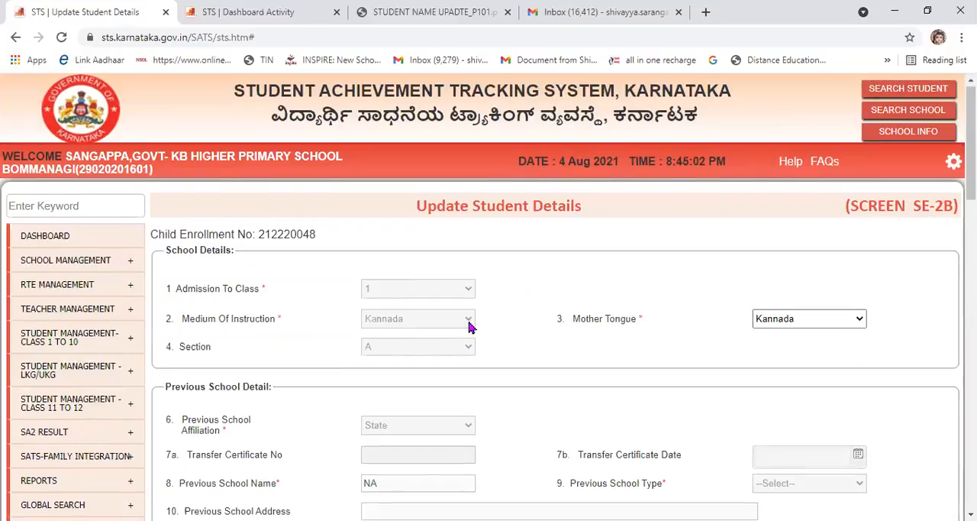
Look over the Mother Tongue options in the school details and mark that field with a yellow tick.
scroll(469, 323, down, 1)
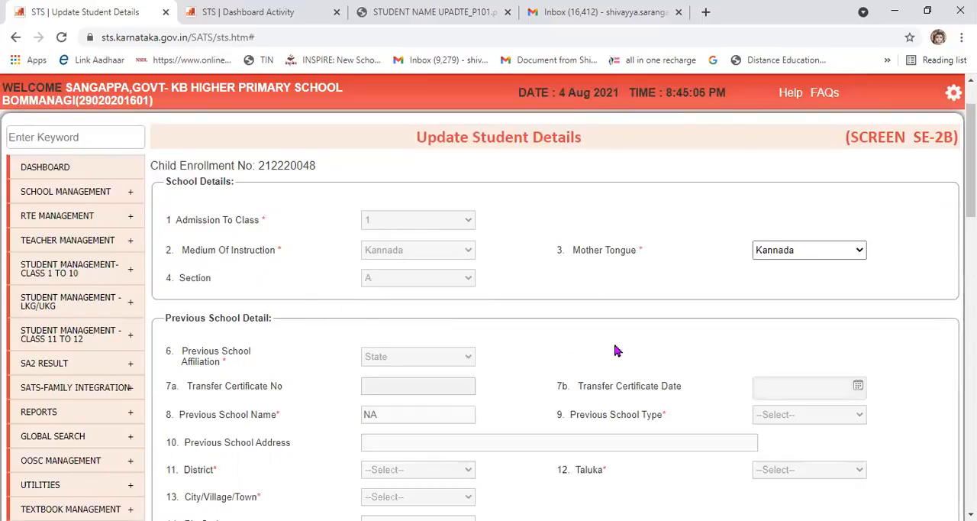
click(824, 252)
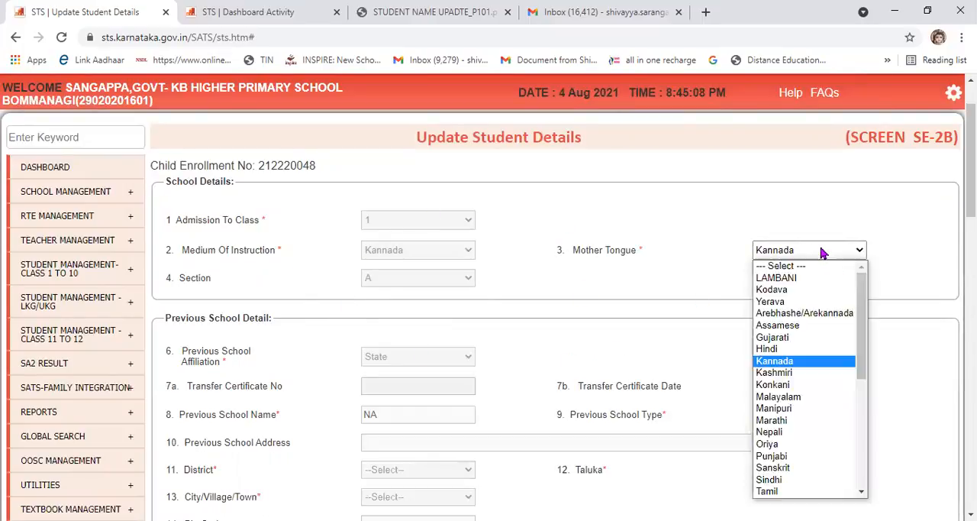
click(823, 253)
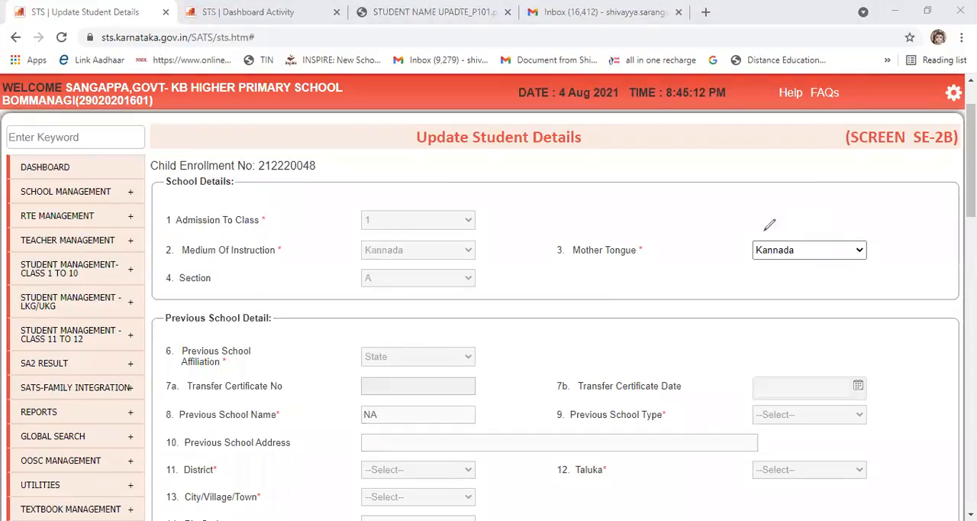
drag(845, 200, 762, 234)
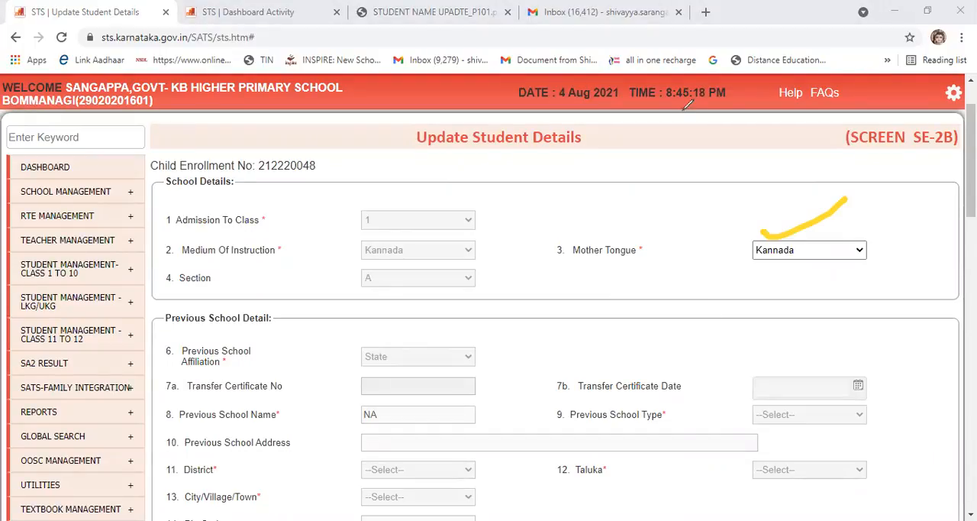
scroll(733, 279, down, 2)
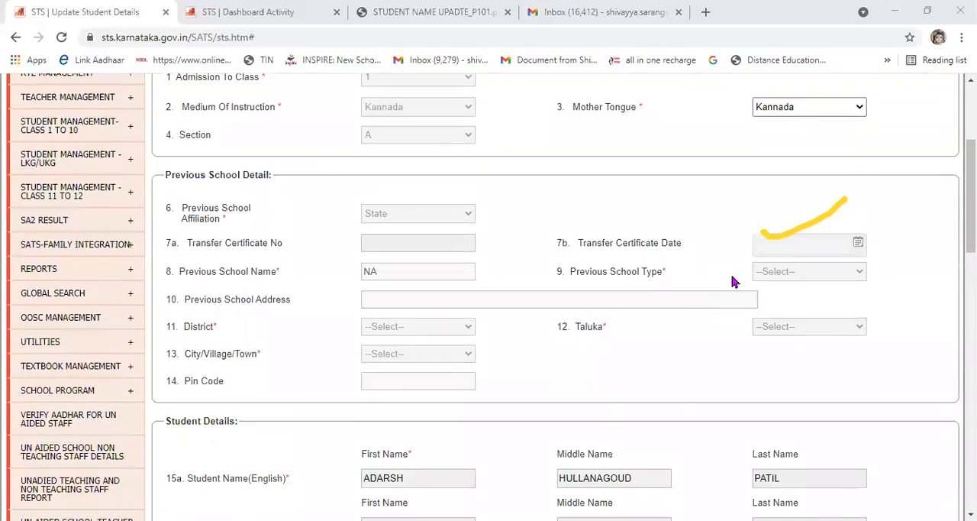
scroll(735, 281, up, 3)
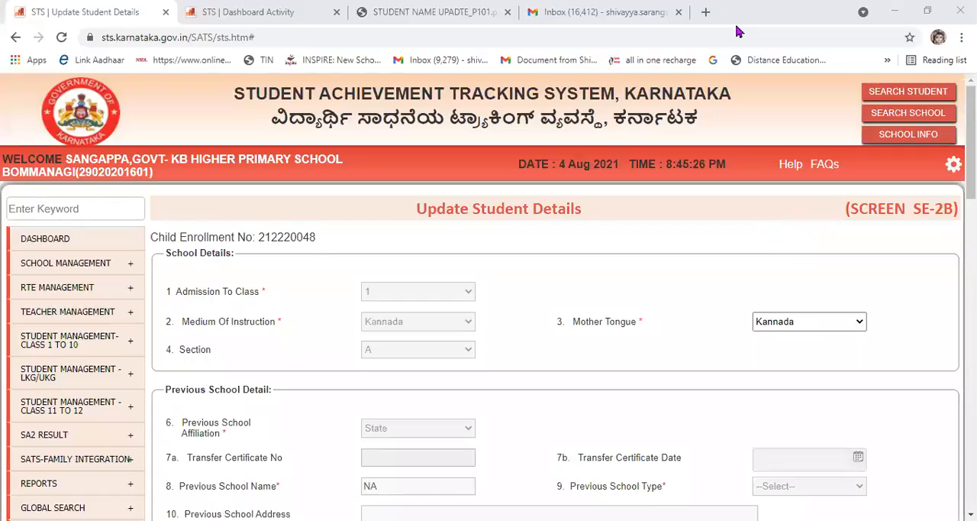
Mark the Date of Birth, Gender, Religion, Social Category, OBC Sub Caste and Blood Group fields with yellow ticks.
scroll(697, 371, down, 2)
scroll(696, 372, down, 4)
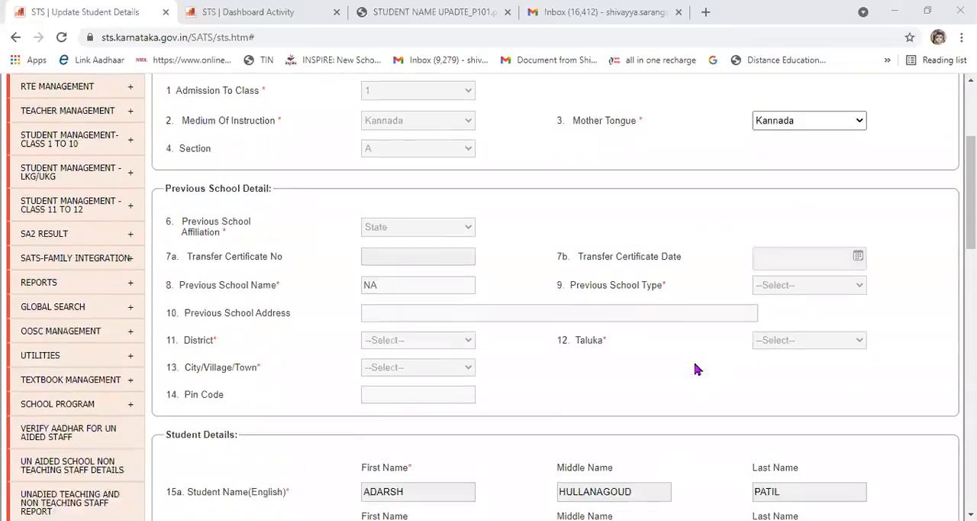
scroll(695, 366, down, 4)
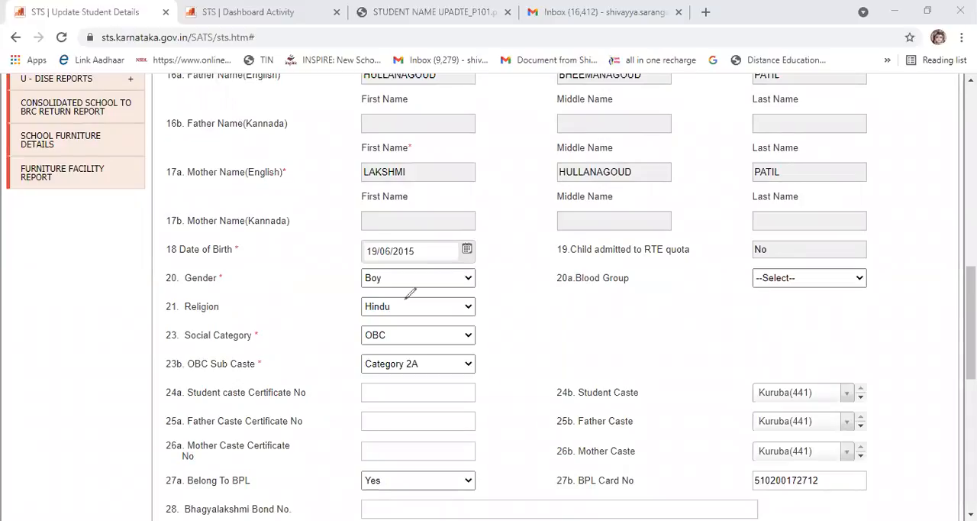
drag(342, 249, 386, 246)
mouse_move(340, 275)
mouse_down()
mouse_move(356, 282)
mouse_move(375, 268)
mouse_up()
mouse_move(333, 304)
mouse_down()
mouse_move(344, 313)
mouse_move(372, 301)
mouse_up()
mouse_move(324, 338)
mouse_down()
mouse_move(347, 343)
mouse_move(373, 326)
mouse_up()
click(336, 369)
drag(336, 369, 379, 356)
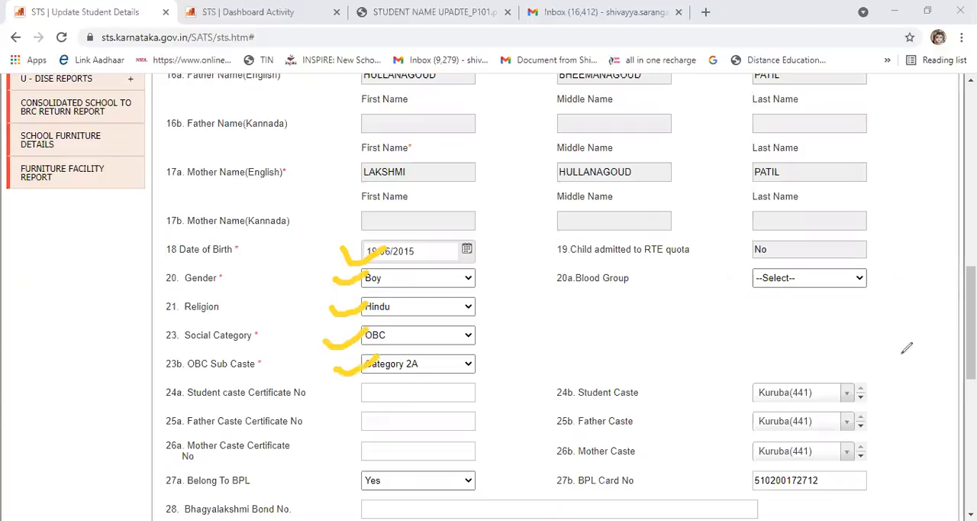
mouse_move(886, 269)
mouse_down()
mouse_move(898, 280)
mouse_move(930, 257)
mouse_up()
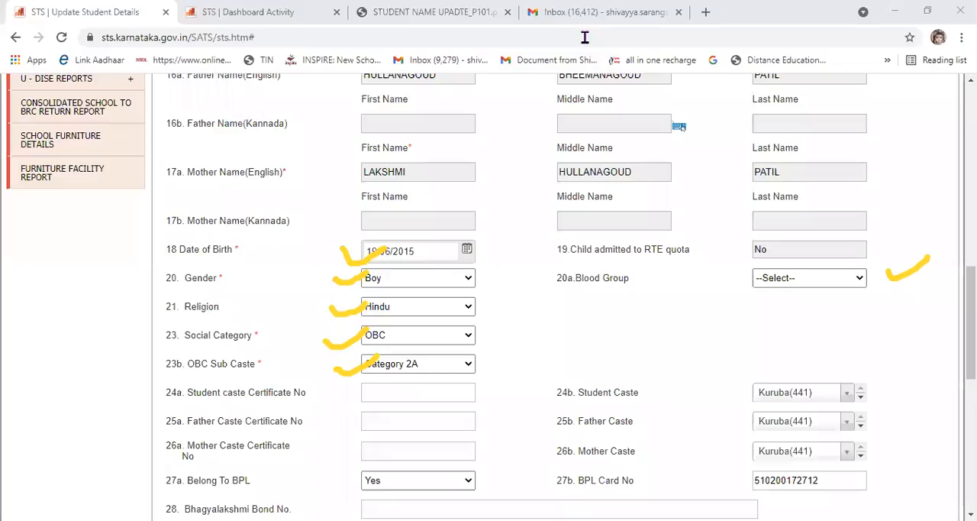
Undo all the yellow tick marks drawn beside the student detail fields.
key(ctrl+z)
key(ctrl+z)
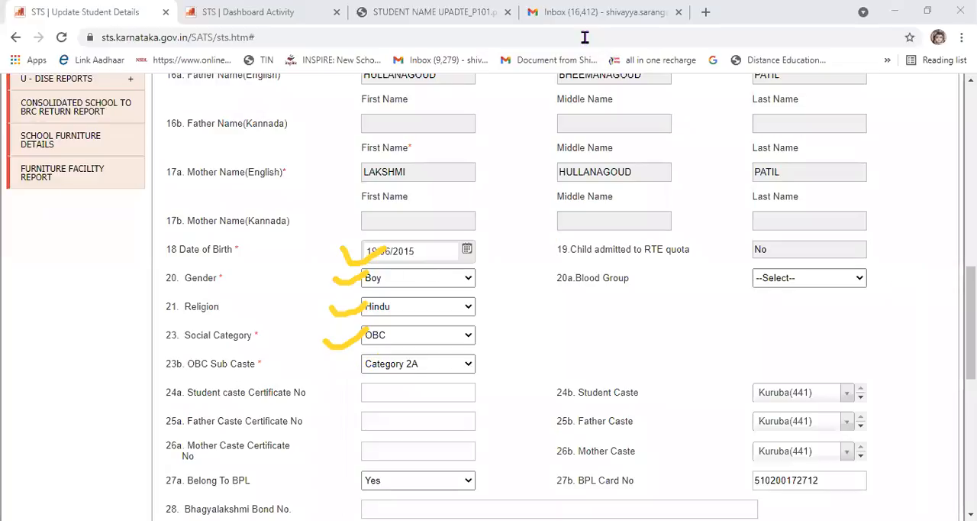
key(ctrl+z)
key(ctrl+z)
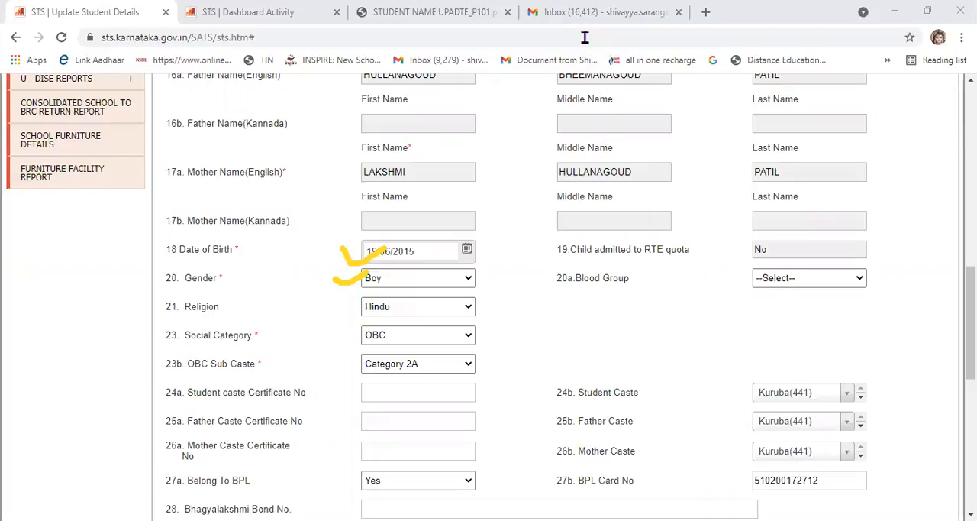
key(ctrl+z)
key(ctrl+z)
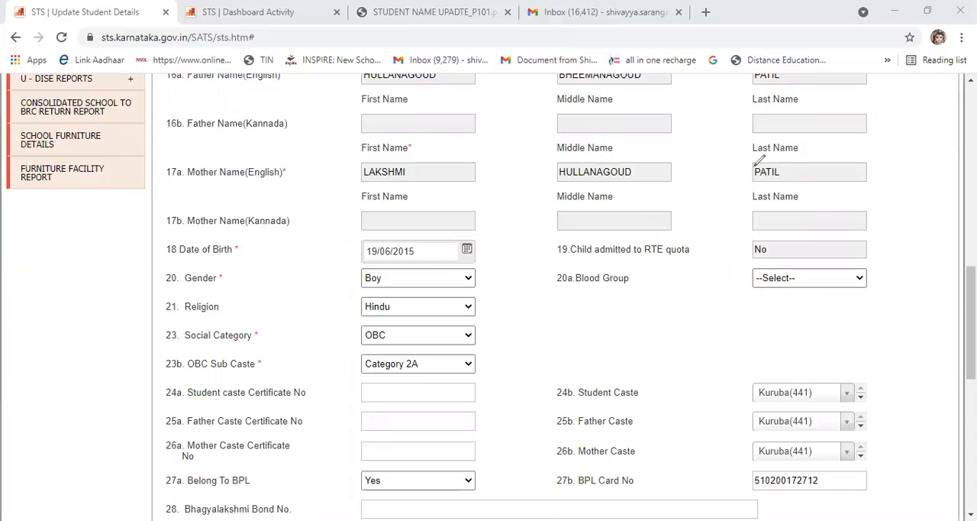
Examine the Child with Special Need field, the student bank details and the contact details in the form.
scroll(677, 314, down, 5)
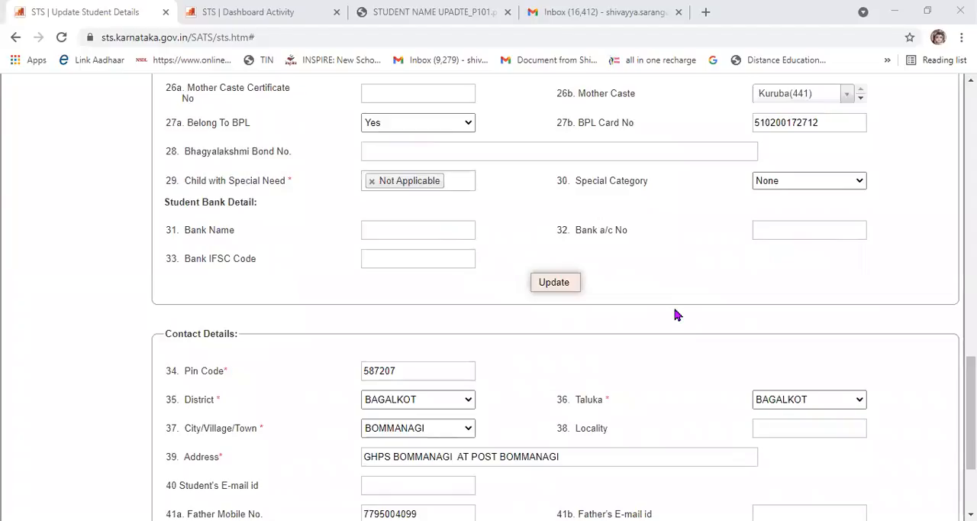
scroll(677, 313, up, 2)
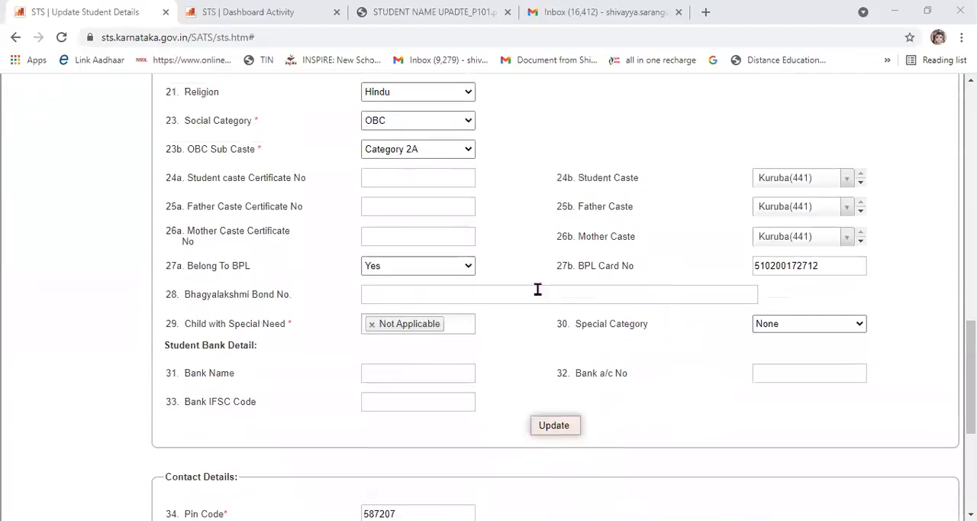
click(405, 327)
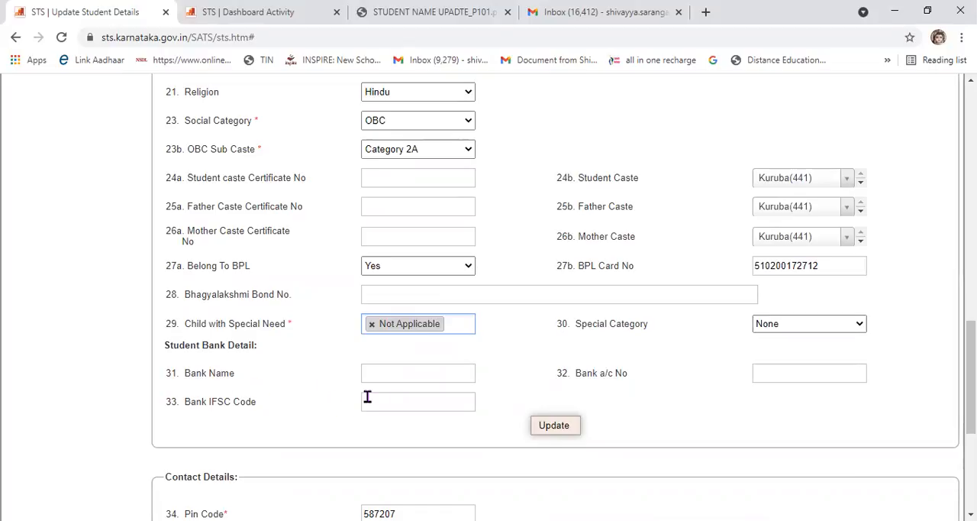
scroll(367, 397, down, 3)
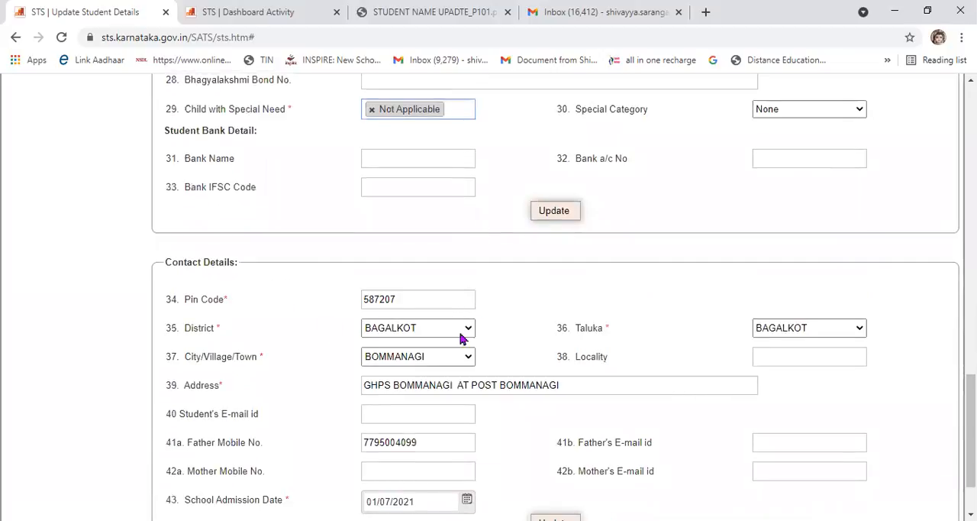
scroll(458, 359, down, 1)
Review the update form from school details to contact details, including the separate update options for student and contact details.
scroll(457, 358, up, 9)
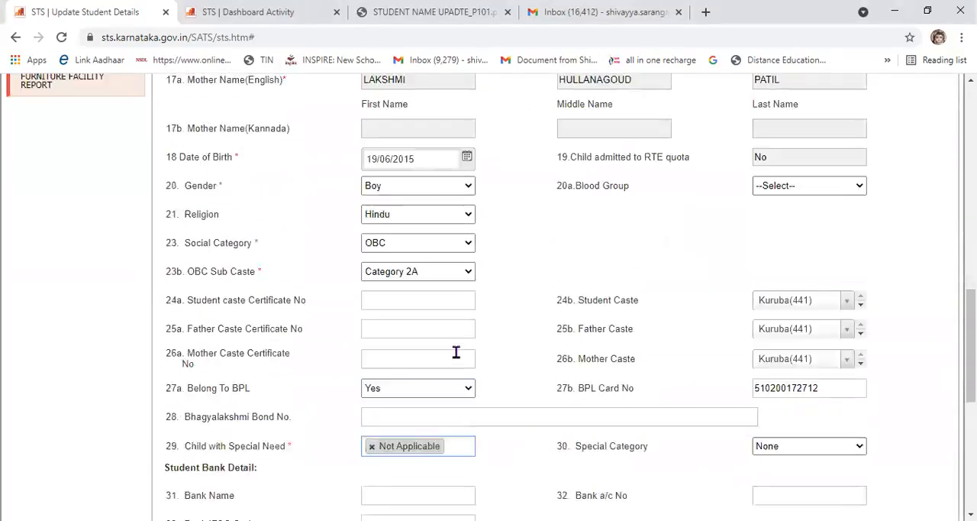
scroll(465, 236, up, 4)
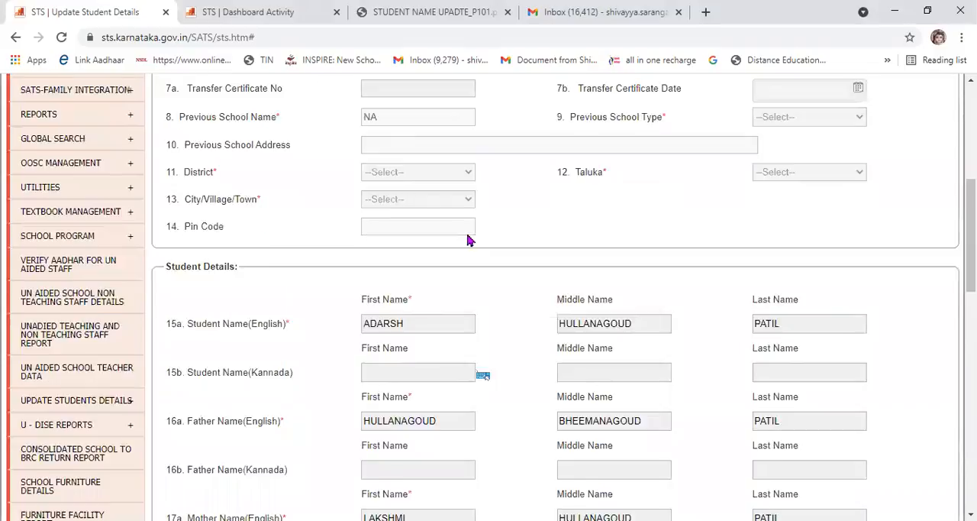
scroll(524, 303, down, 4)
scroll(613, 278, down, 10)
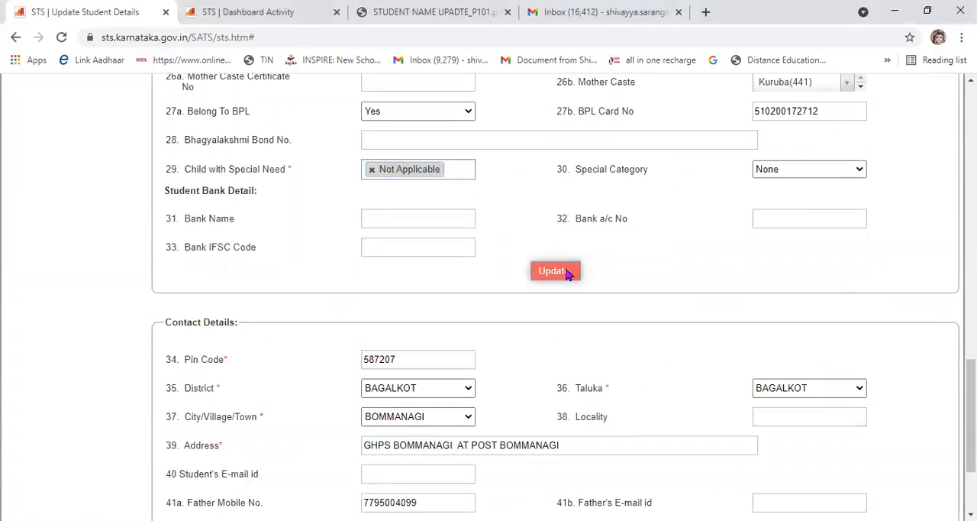
scroll(500, 264, up, 7)
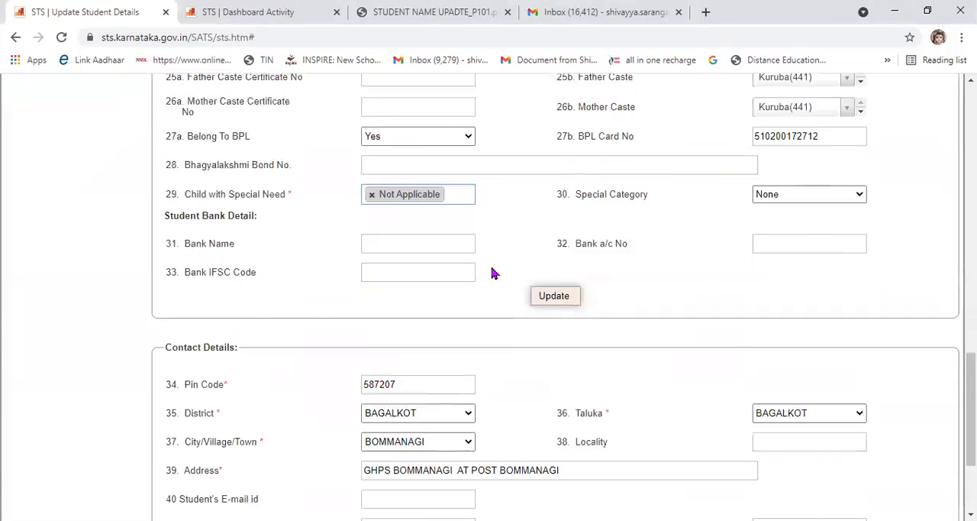
scroll(495, 271, down, 4)
scroll(495, 276, down, 3)
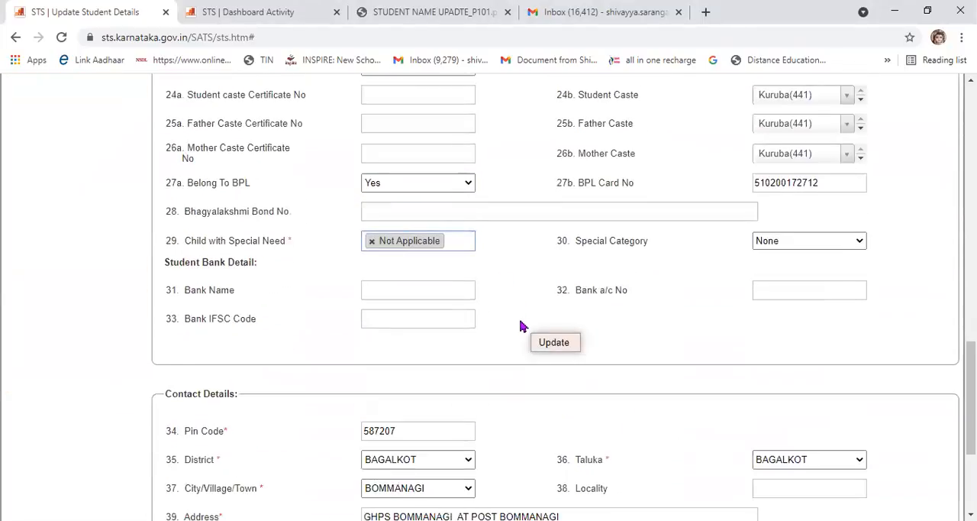
scroll(546, 353, down, 3)
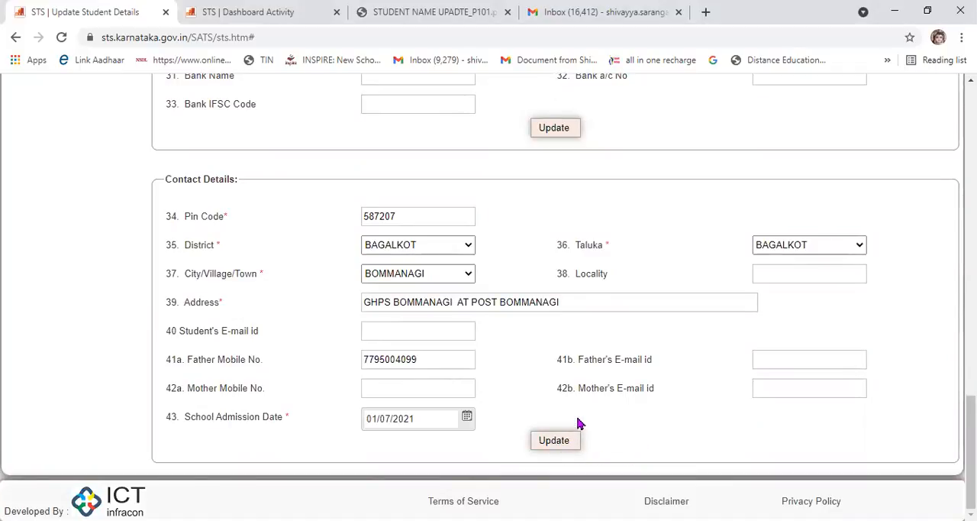
scroll(589, 387, up, 10)
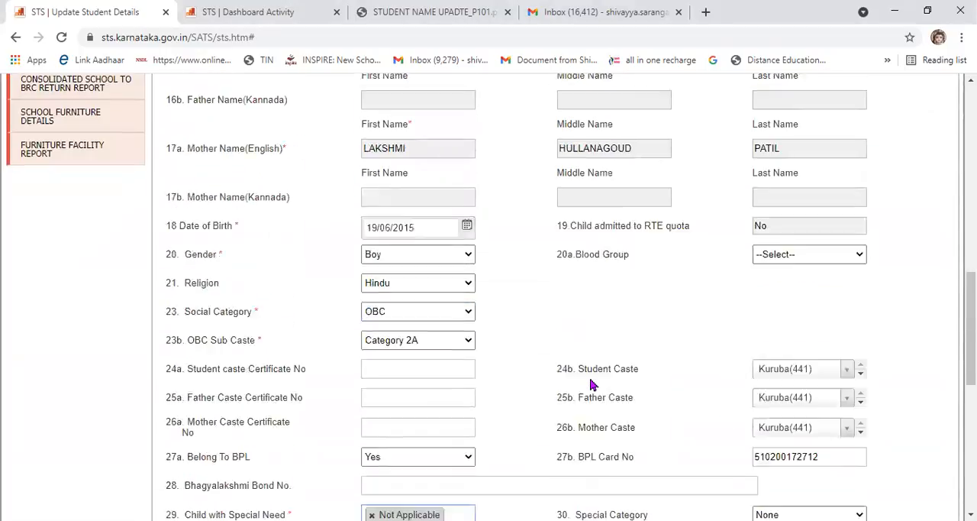
scroll(592, 384, up, 6)
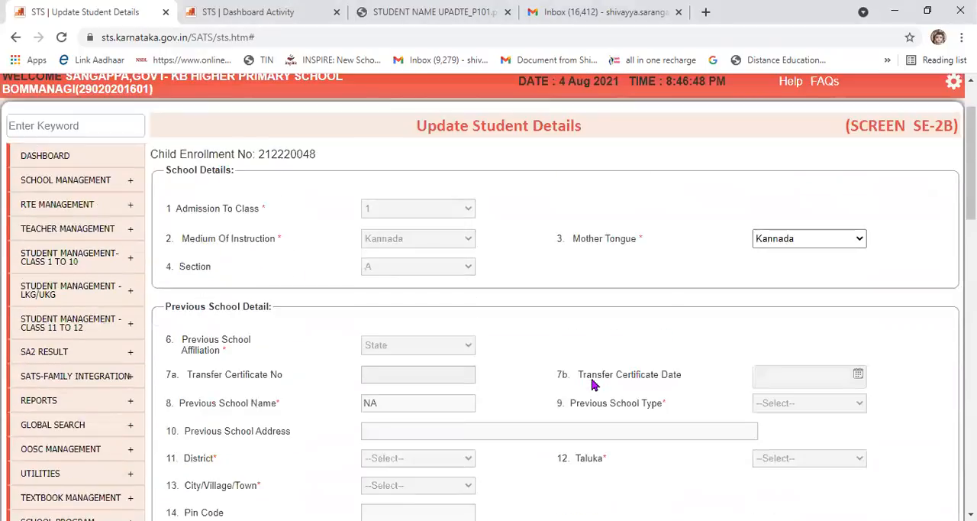
scroll(592, 384, up, 1)
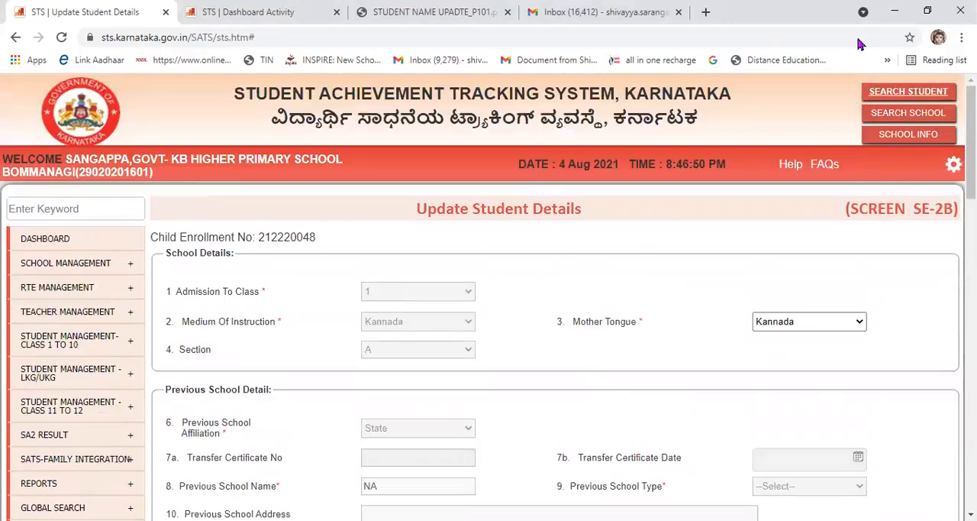
click(256, 10)
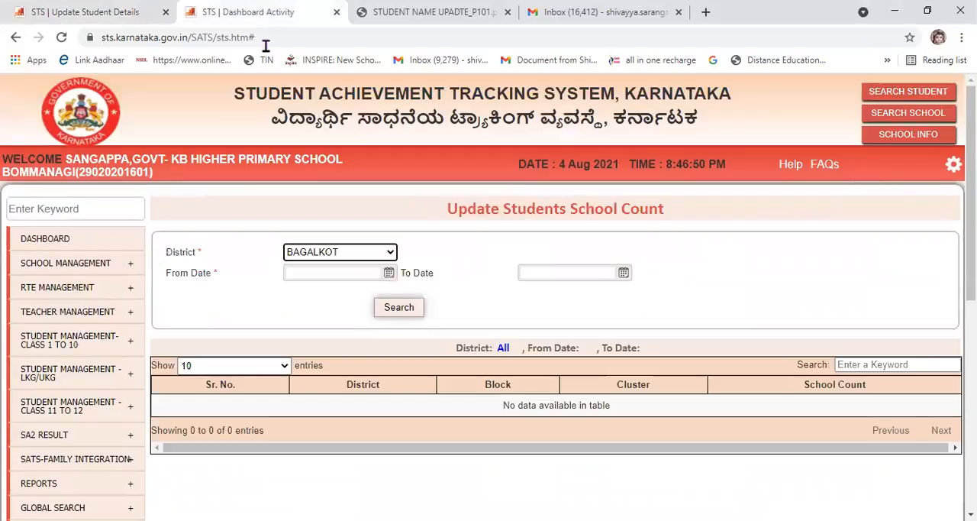
click(80, 18)
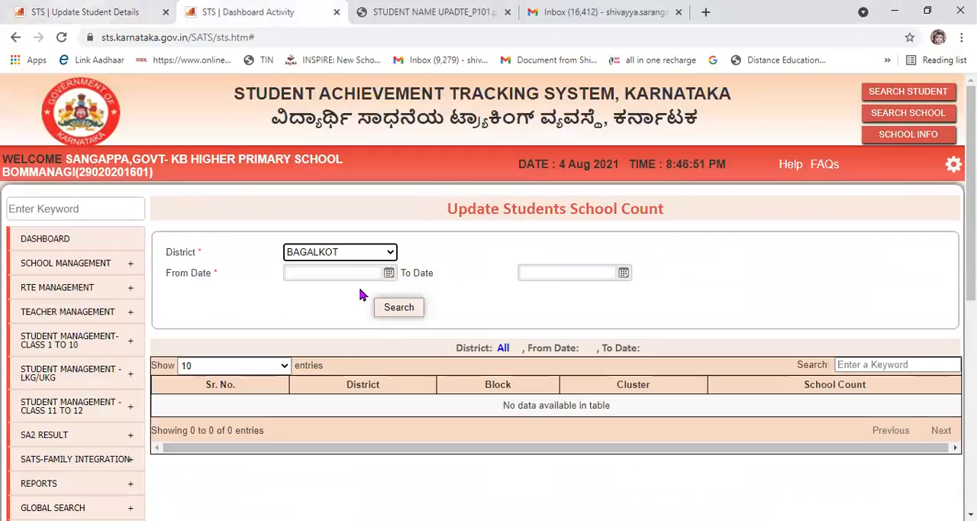
scroll(419, 340, down, 4)
scroll(419, 340, down, 9)
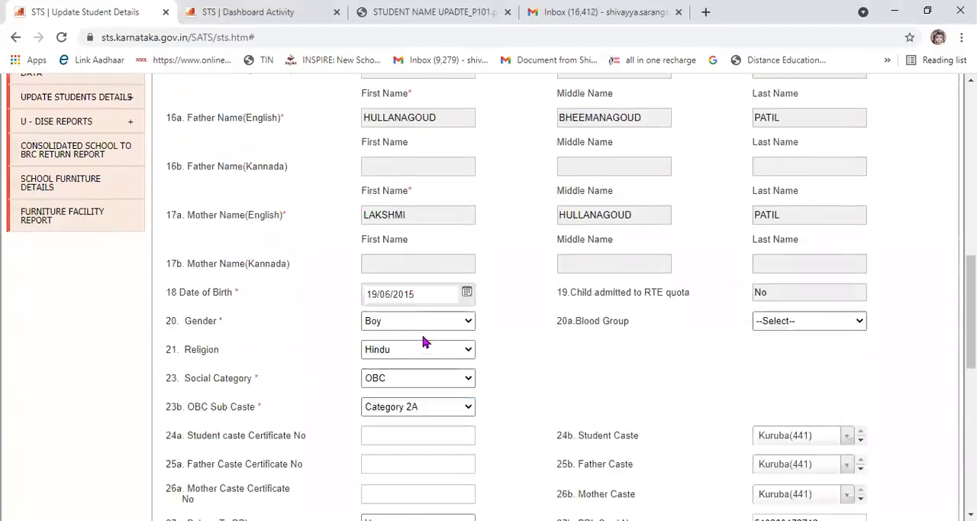
scroll(493, 374, up, 3)
scroll(494, 374, down, 3)
scroll(504, 367, up, 9)
scroll(514, 358, up, 8)
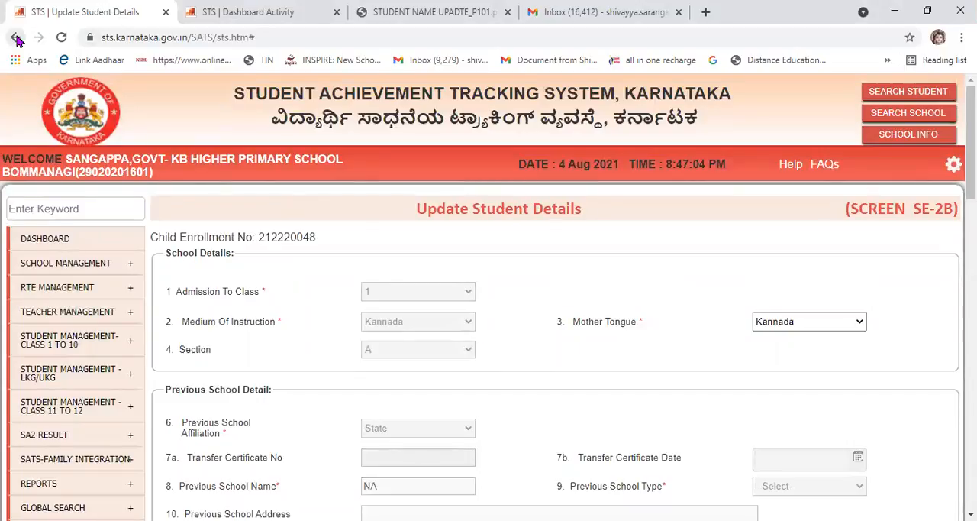
Open the Update Student Detail screen from the admission details for classes 1 to 10.
mouse_move(50, 338)
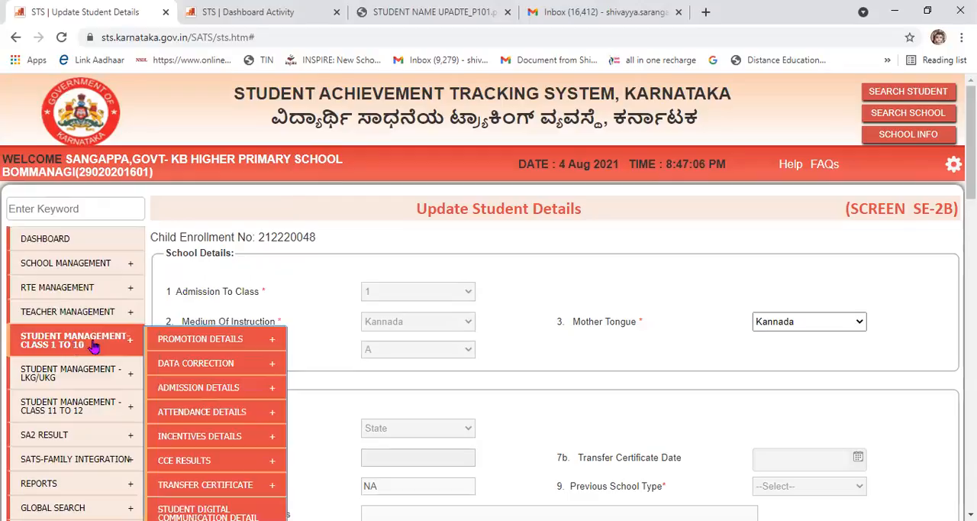
scroll(95, 343, down, 1)
mouse_move(173, 279)
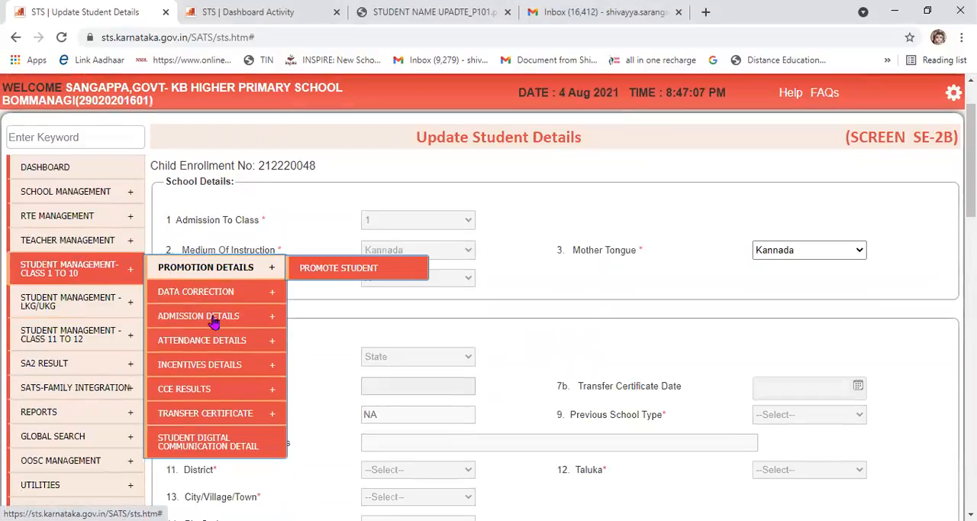
mouse_move(249, 316)
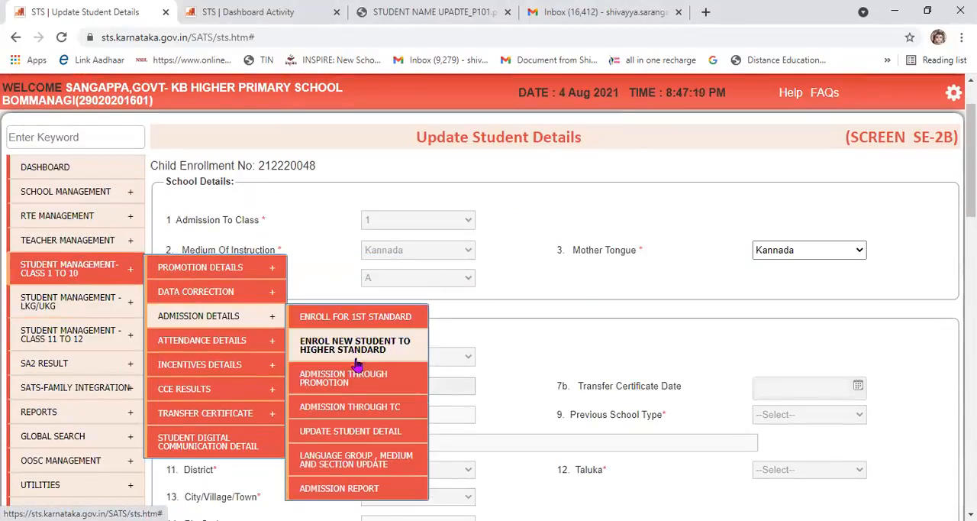
click(362, 430)
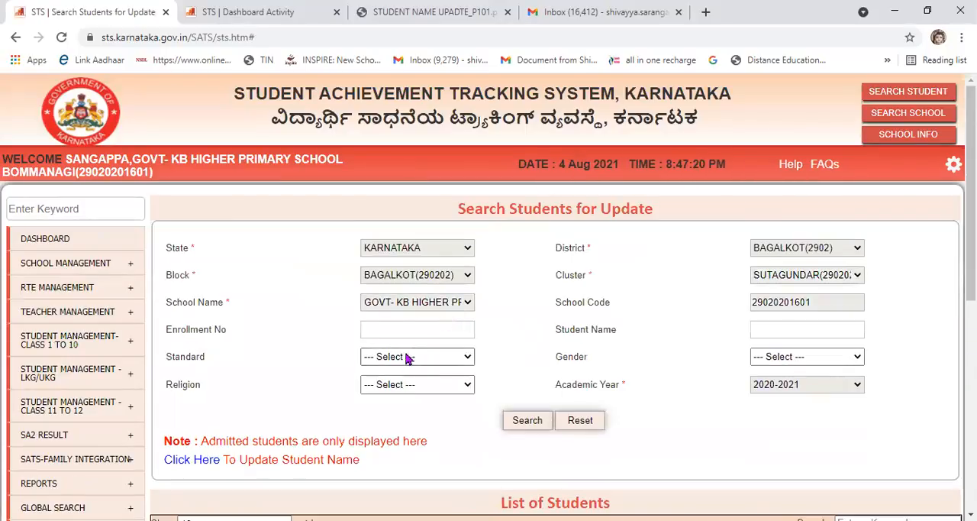
Search for the student by enrollment number and open the student's update form.
click(404, 333)
text(2122)
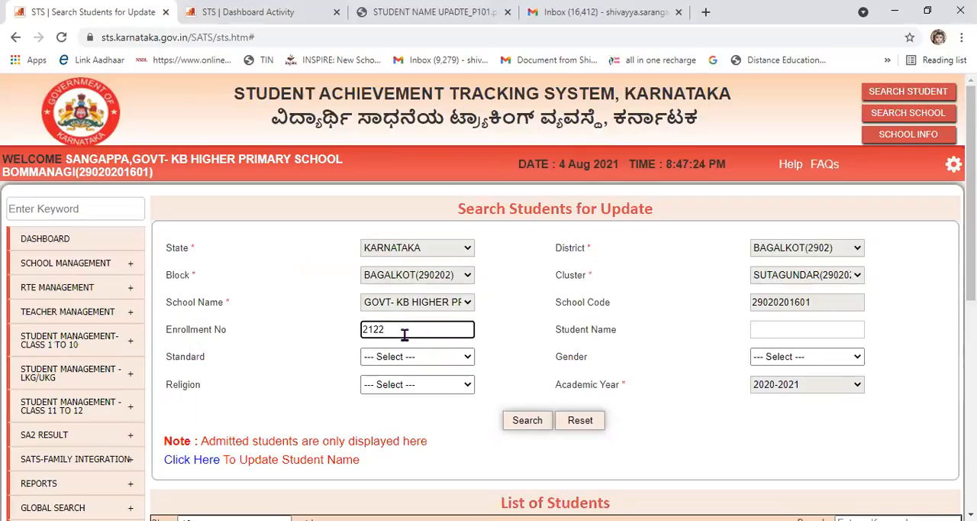
text(20048)
click(532, 428)
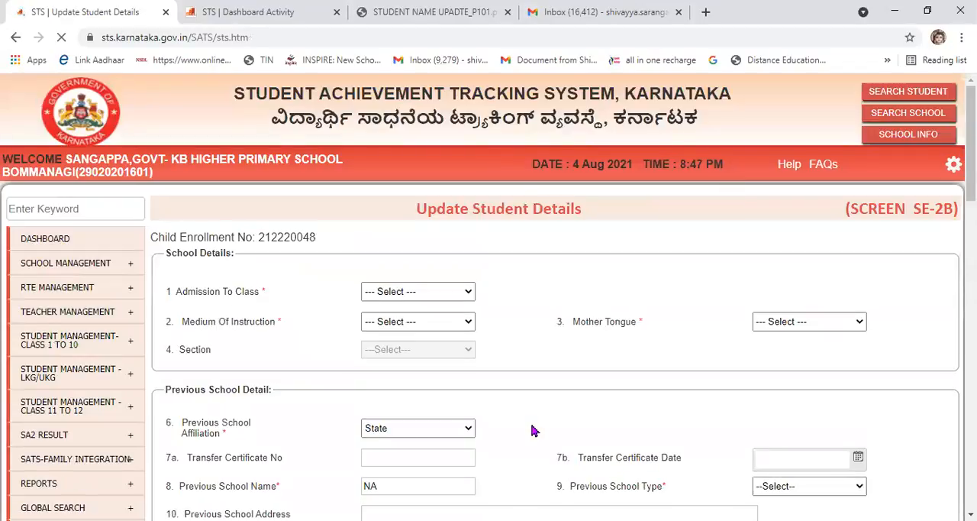
Return from the student's update form to the Search Students for Update screen for classes 1 to 10.
mouse_move(72, 346)
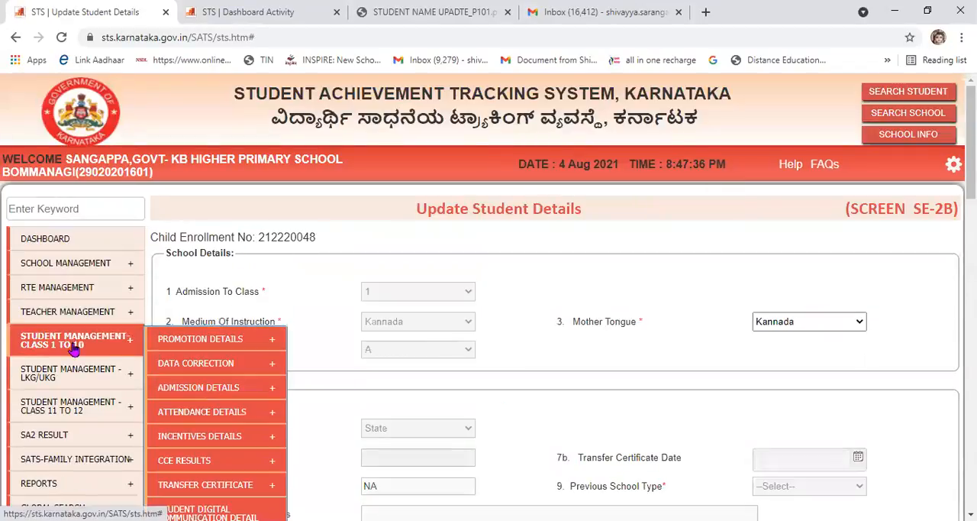
mouse_move(170, 348)
scroll(170, 349, down, 1)
mouse_move(212, 324)
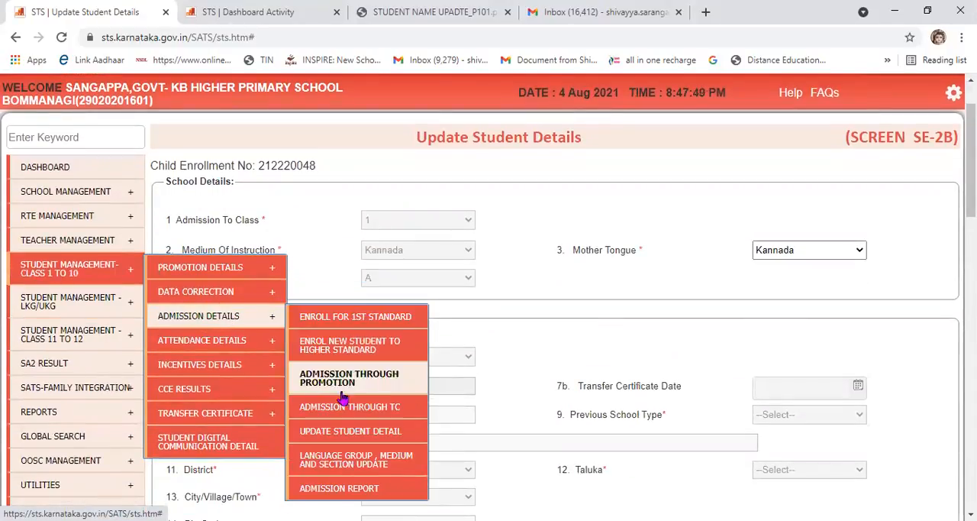
click(351, 434)
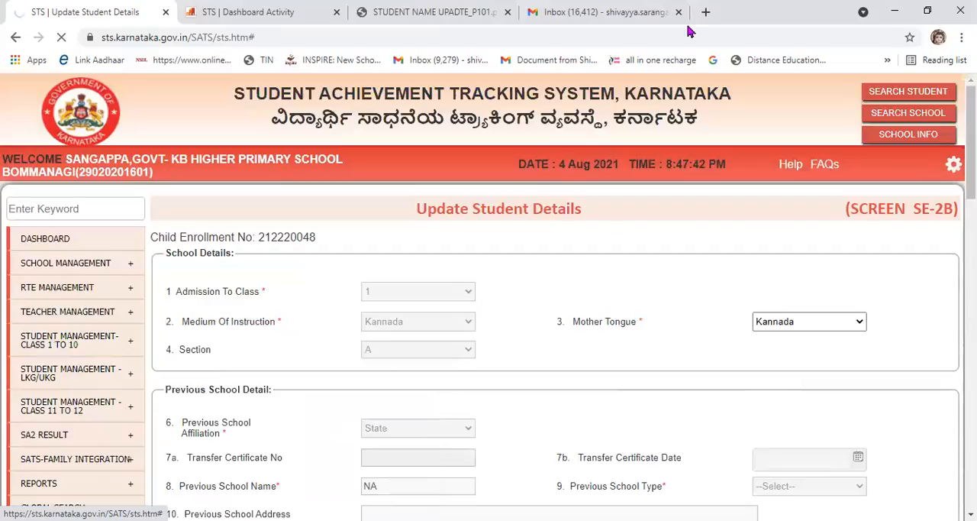
Circle the Click Here To Update Student Name link in yellow and open the Update Student Basic Details screen without the drawing.
mouse_move(212, 445)
mouse_down()
mouse_move(157, 445)
mouse_move(175, 467)
mouse_move(359, 484)
mouse_move(378, 441)
mouse_move(191, 436)
mouse_up()
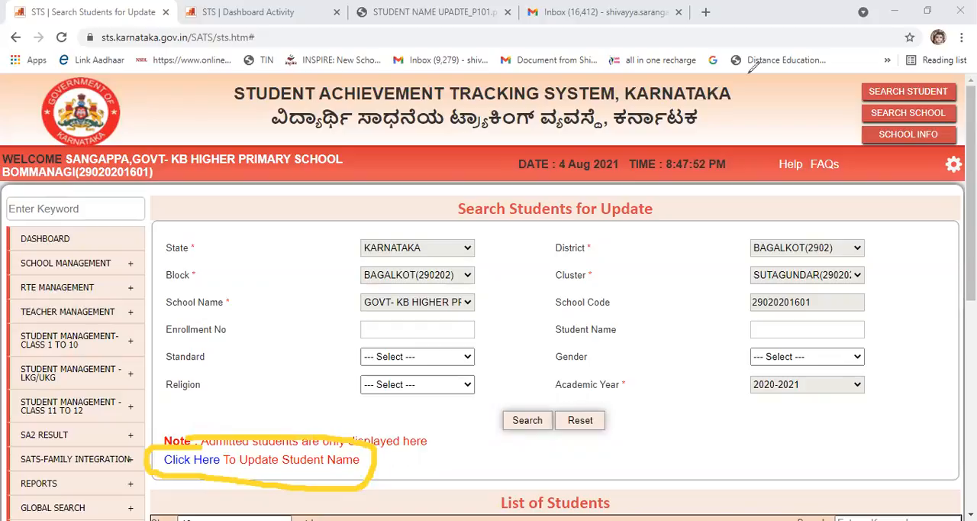
click(196, 462)
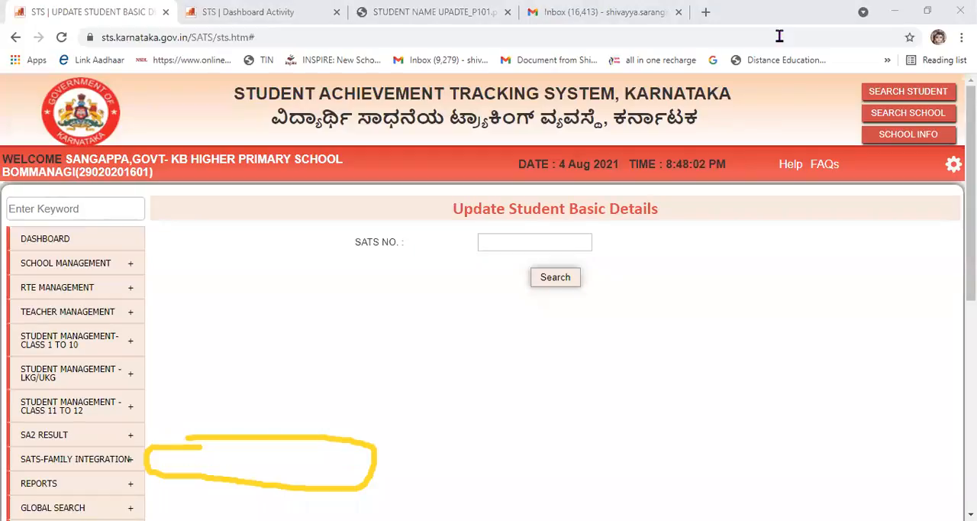
click(780, 36)
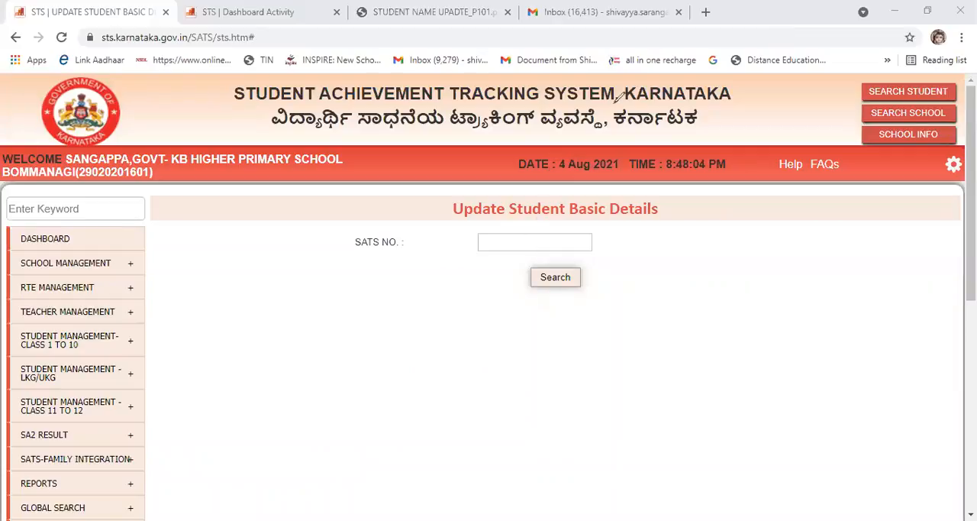
Search for the student by SATS number and review the editable student, father and mother names and the date of birth.
click(499, 240)
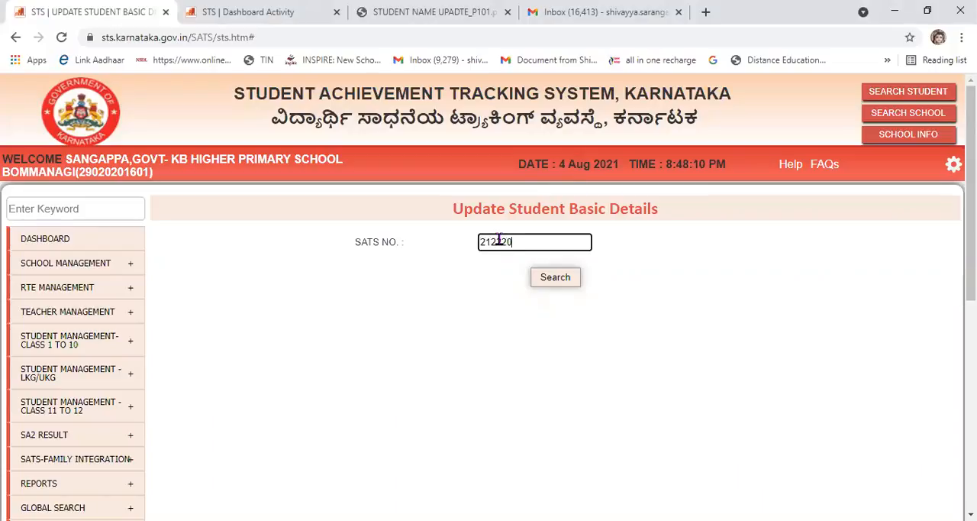
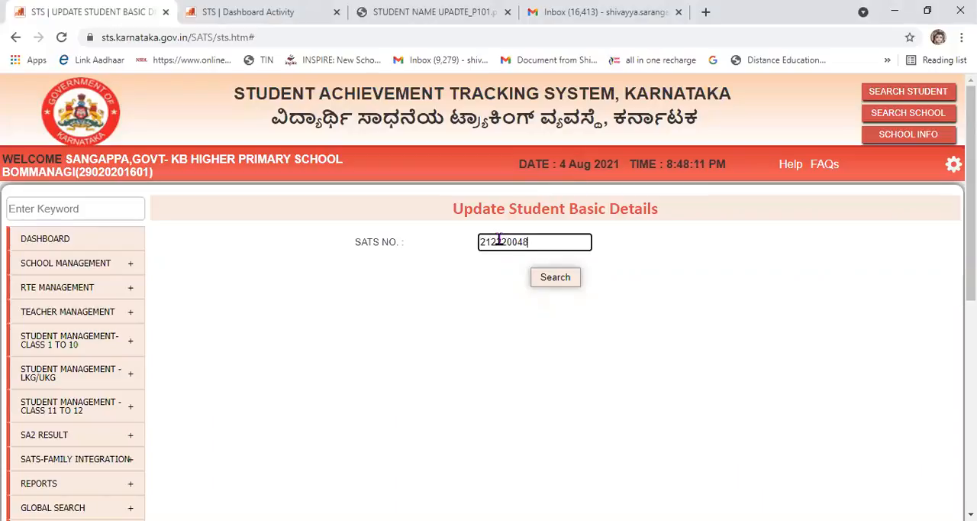
click(535, 283)
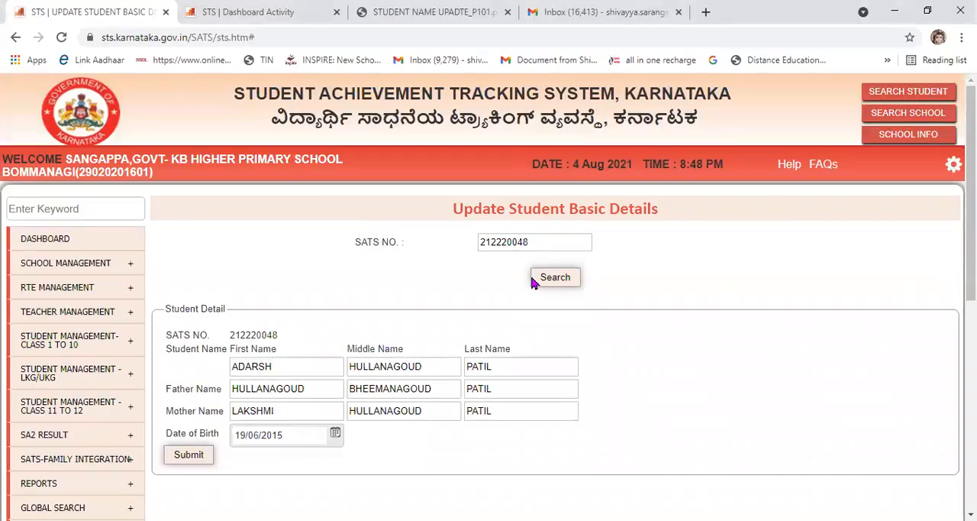
scroll(514, 341, down, 1)
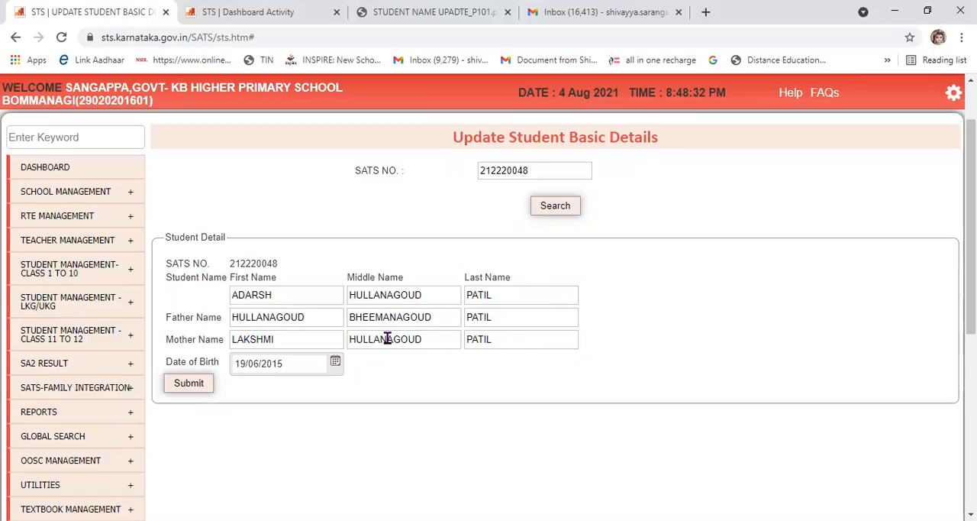
scroll(417, 426, down, 1)
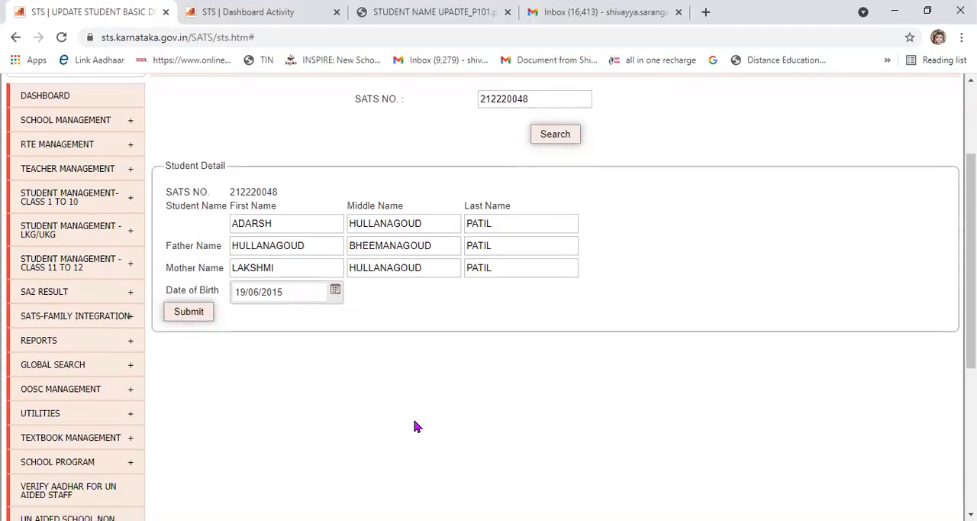